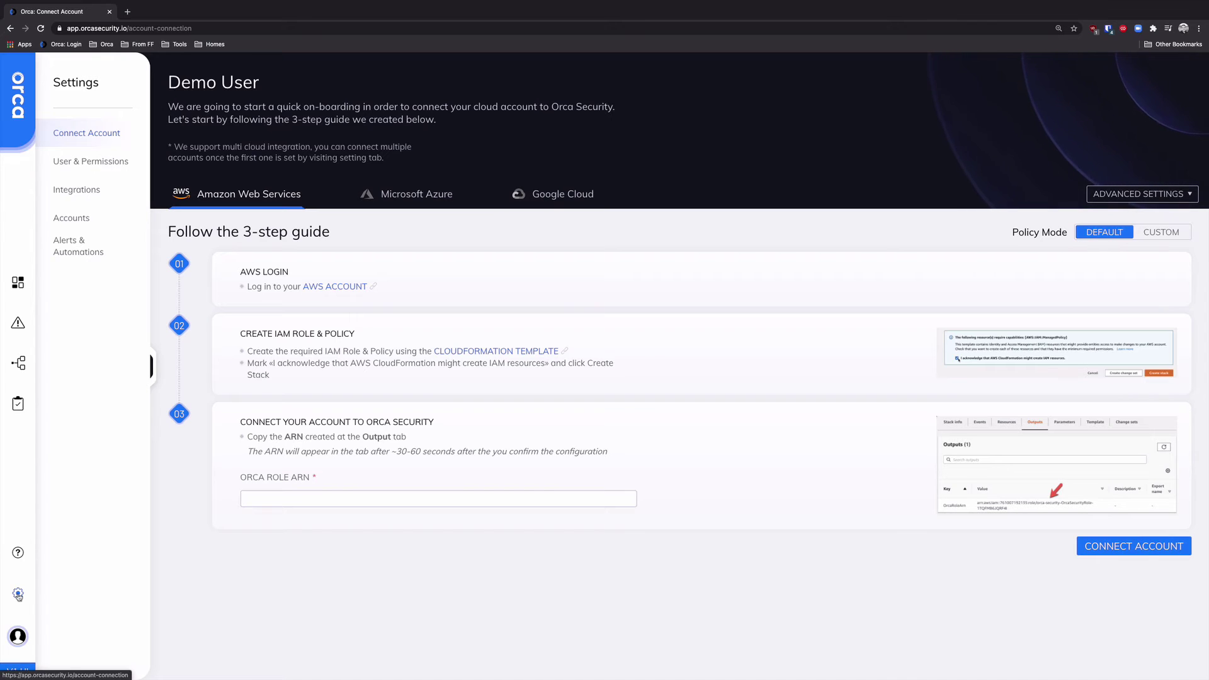
pyautogui.click(272, 501)
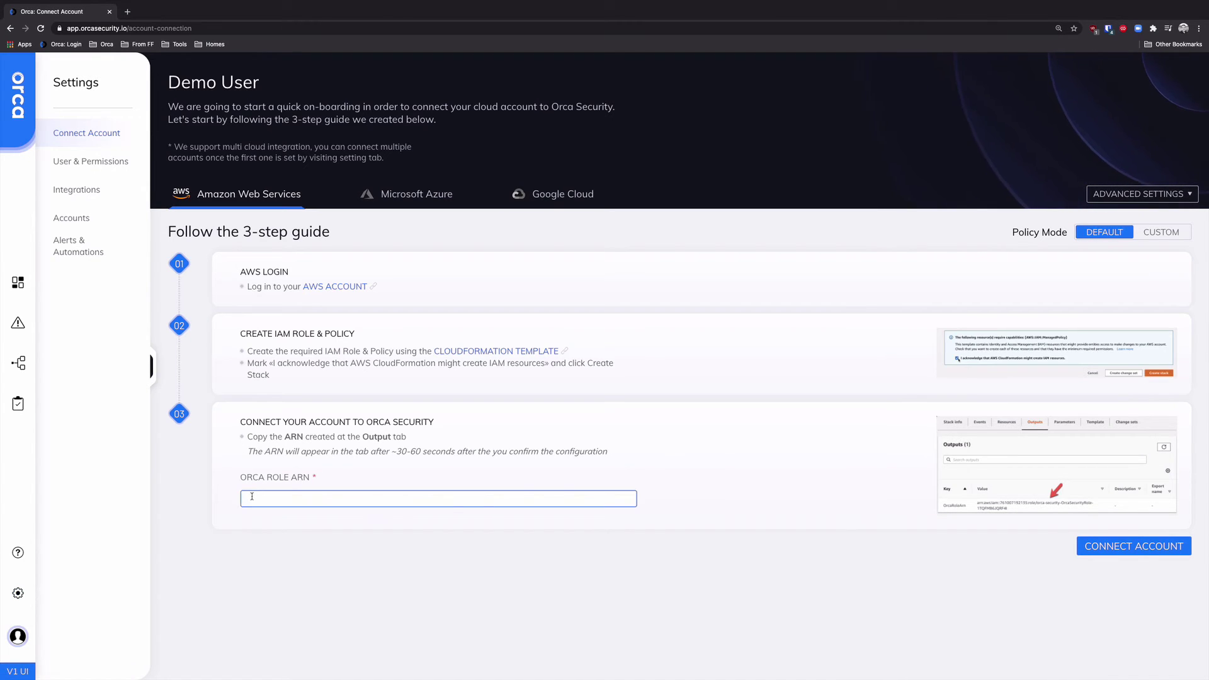
pyautogui.click(496, 601)
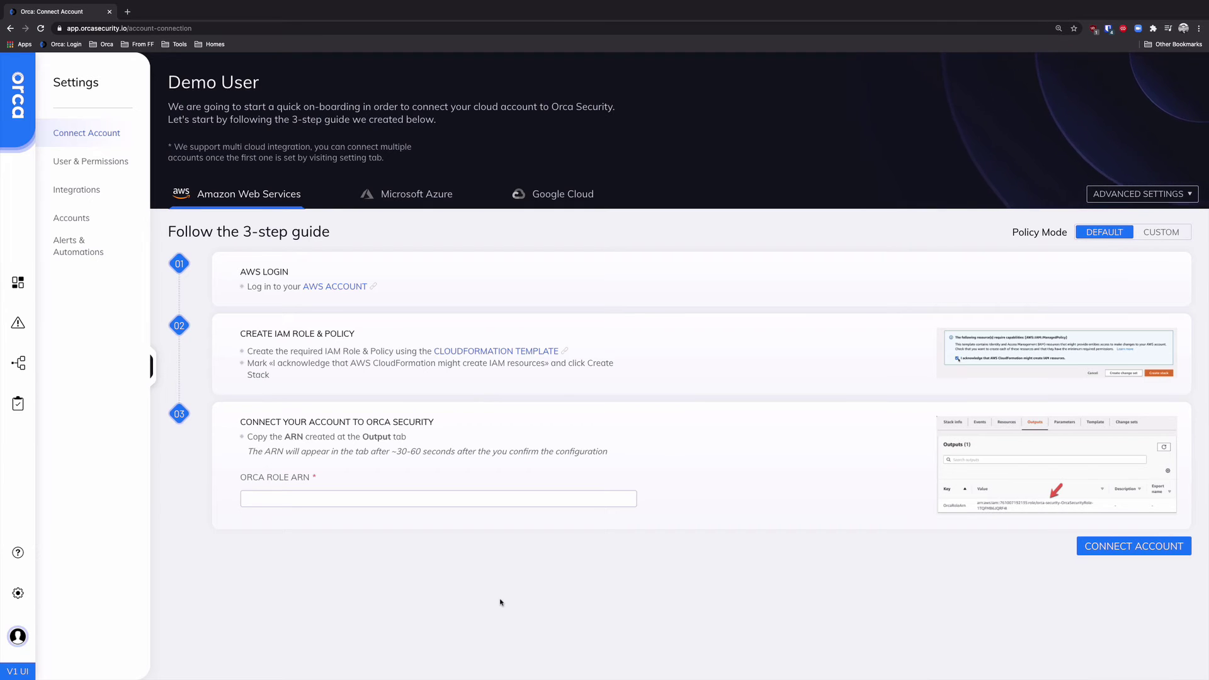
# Open the dashboard and review the top alerts for each major risk category, from Vulnerabilities through Authentication.
pyautogui.click(18, 282)
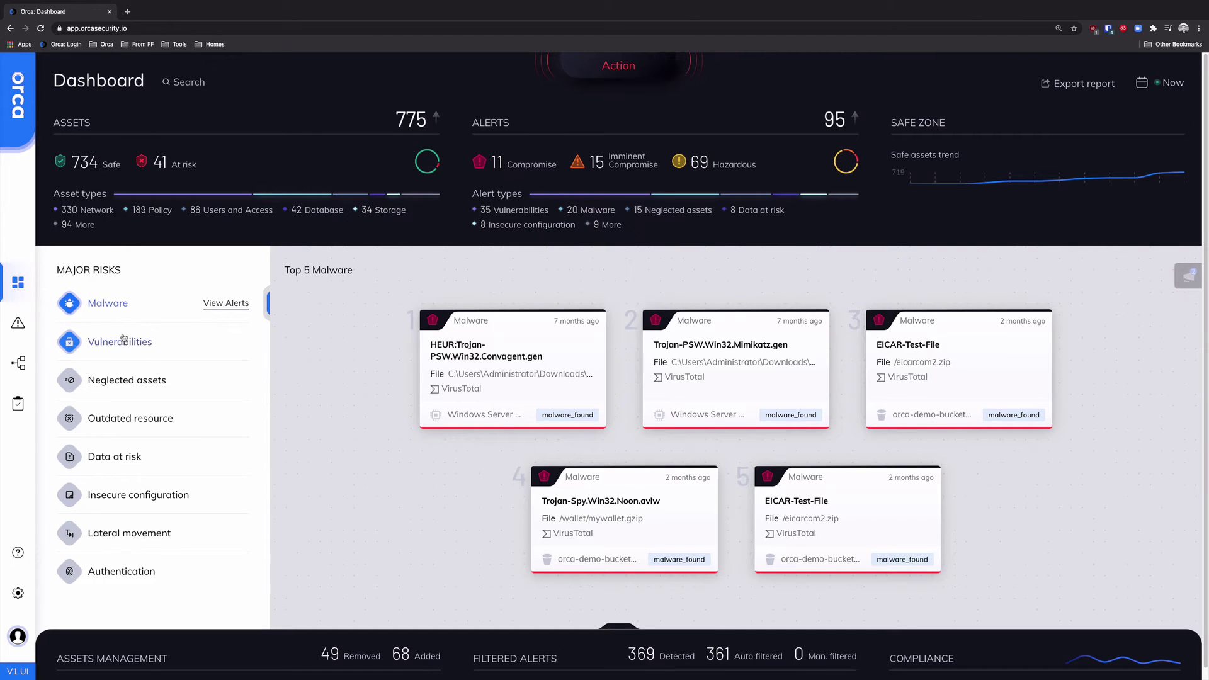
pyautogui.click(124, 340)
pyautogui.click(142, 378)
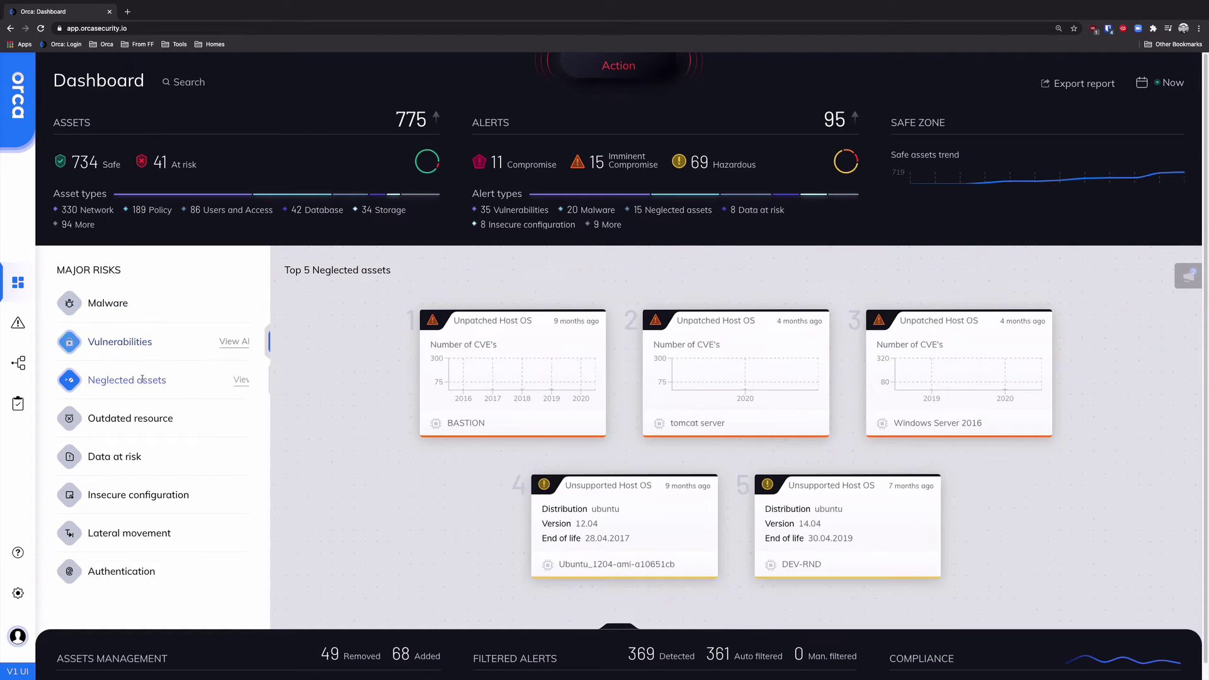
pyautogui.click(144, 417)
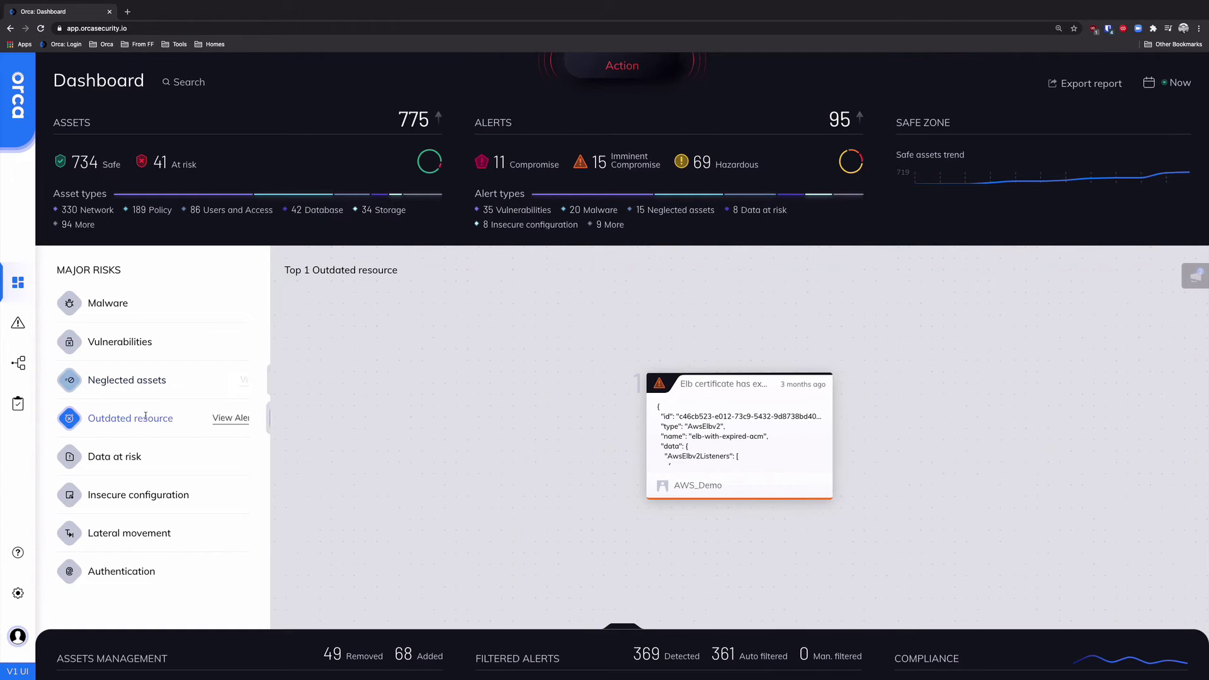
pyautogui.click(122, 458)
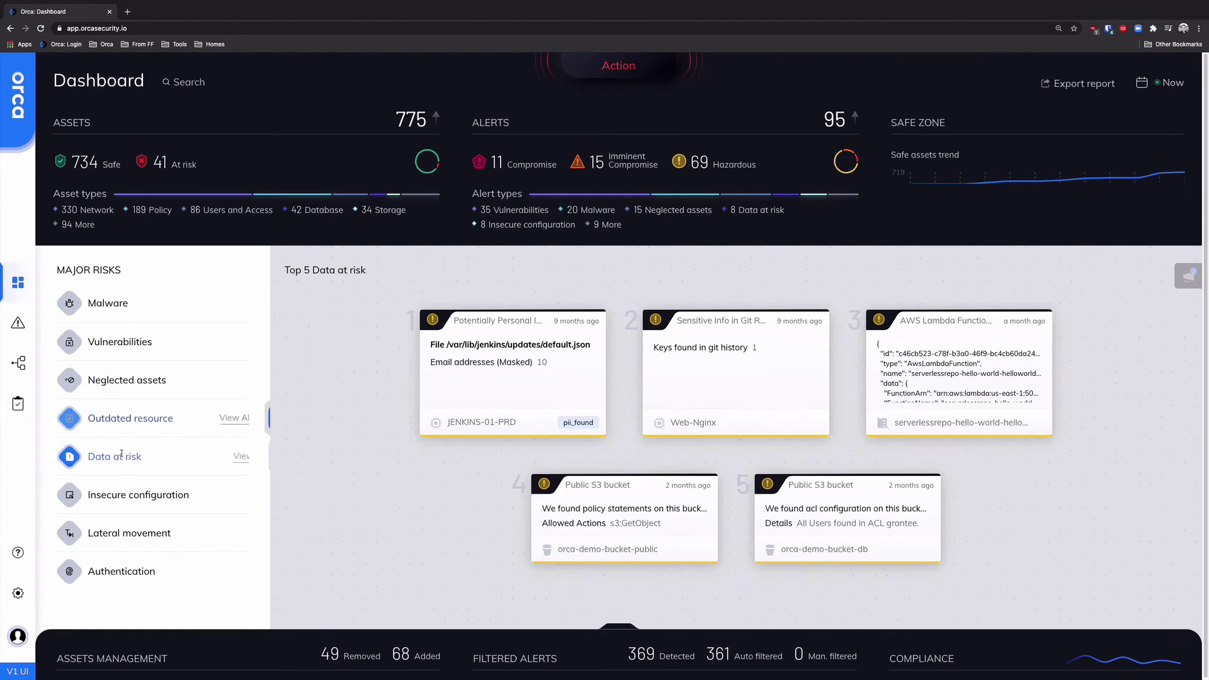
pyautogui.click(145, 493)
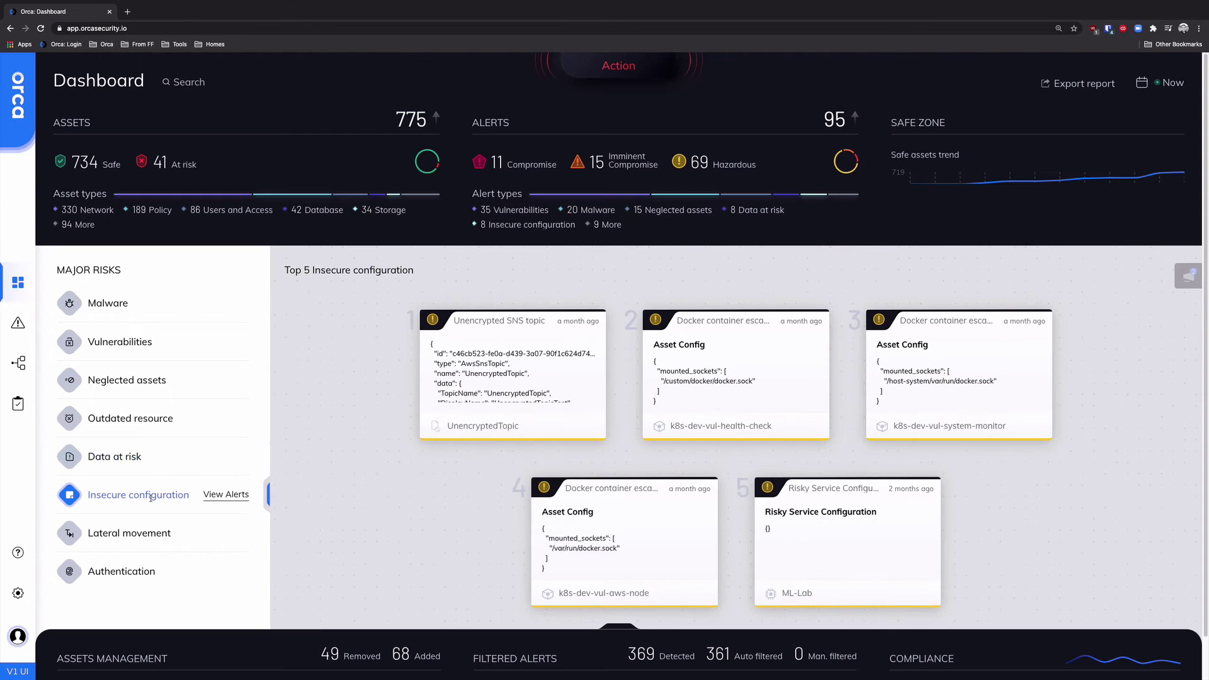
pyautogui.click(147, 539)
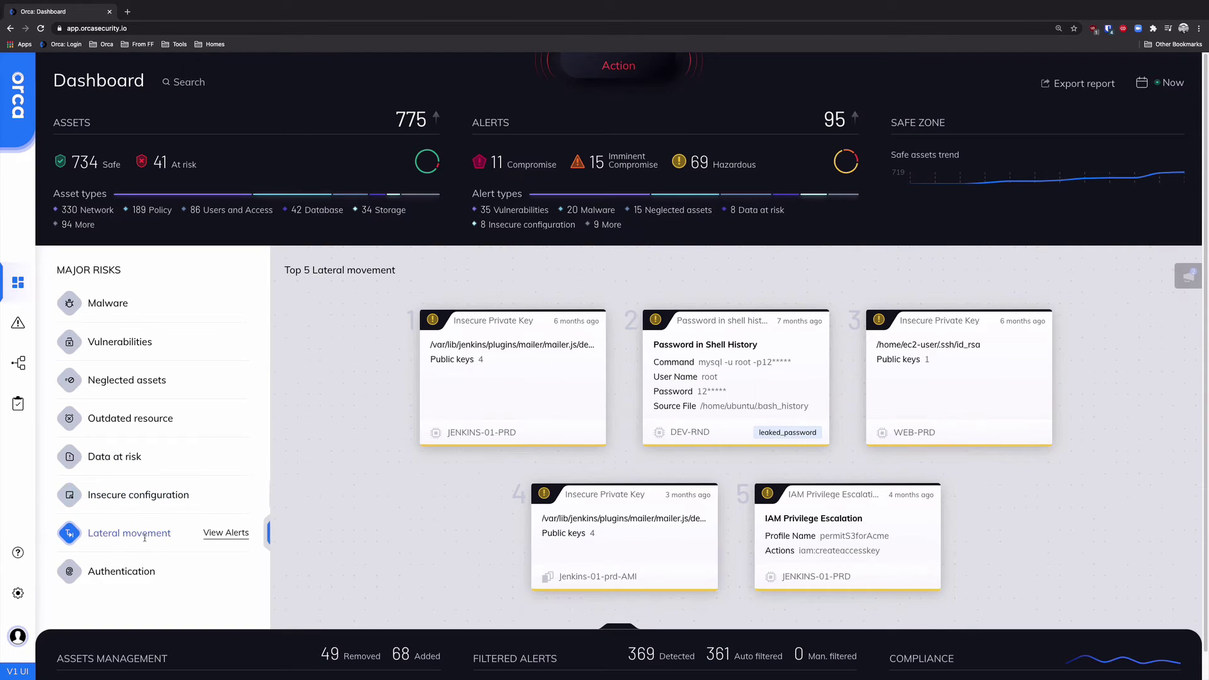
pyautogui.click(146, 571)
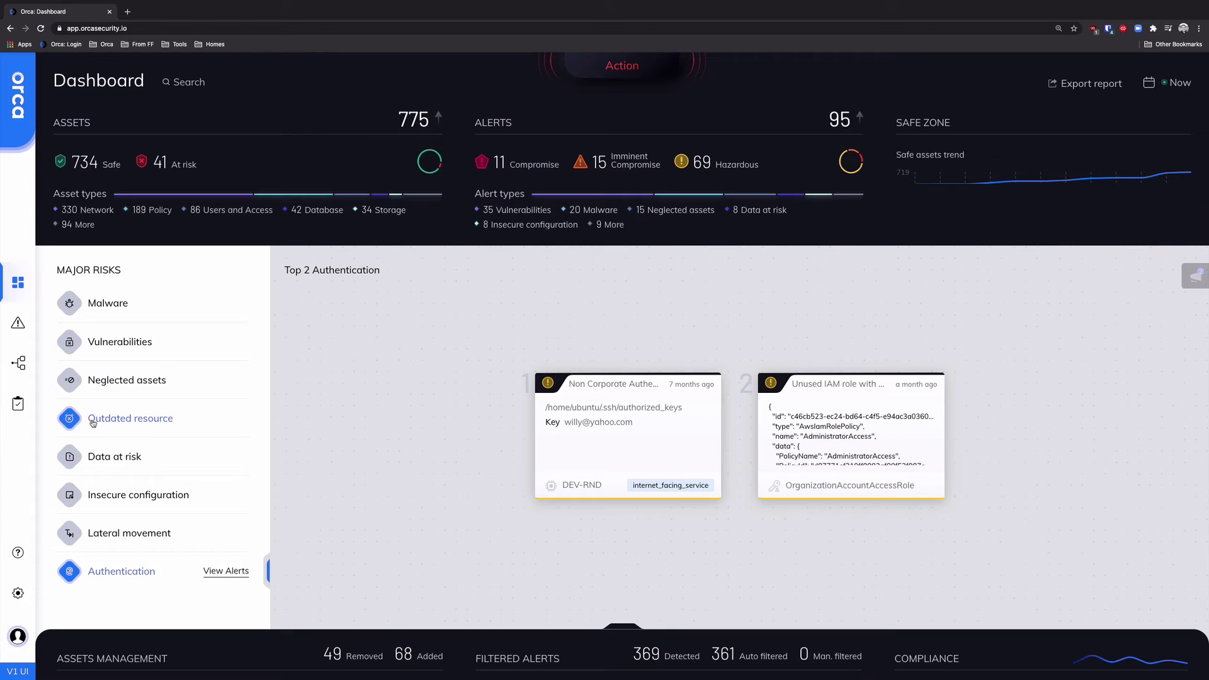
# Filter the alerts to the Vulnerabilities category and the Web-service unpatched type.
pyautogui.click(21, 327)
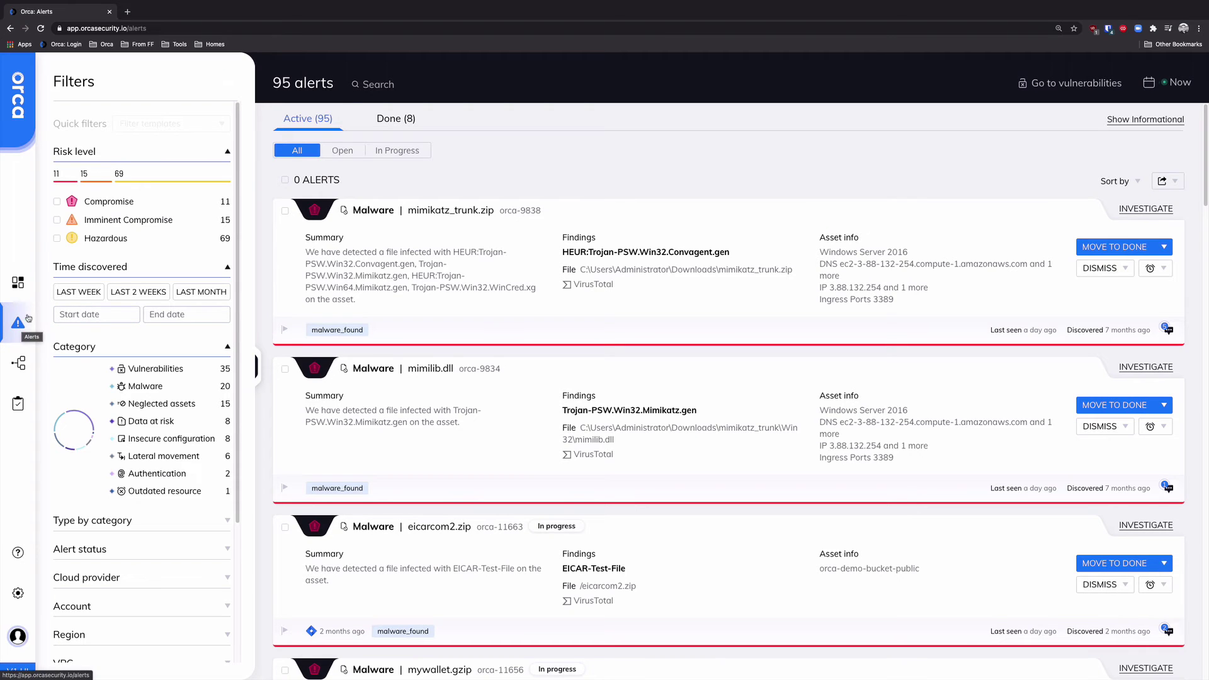
pyautogui.click(180, 372)
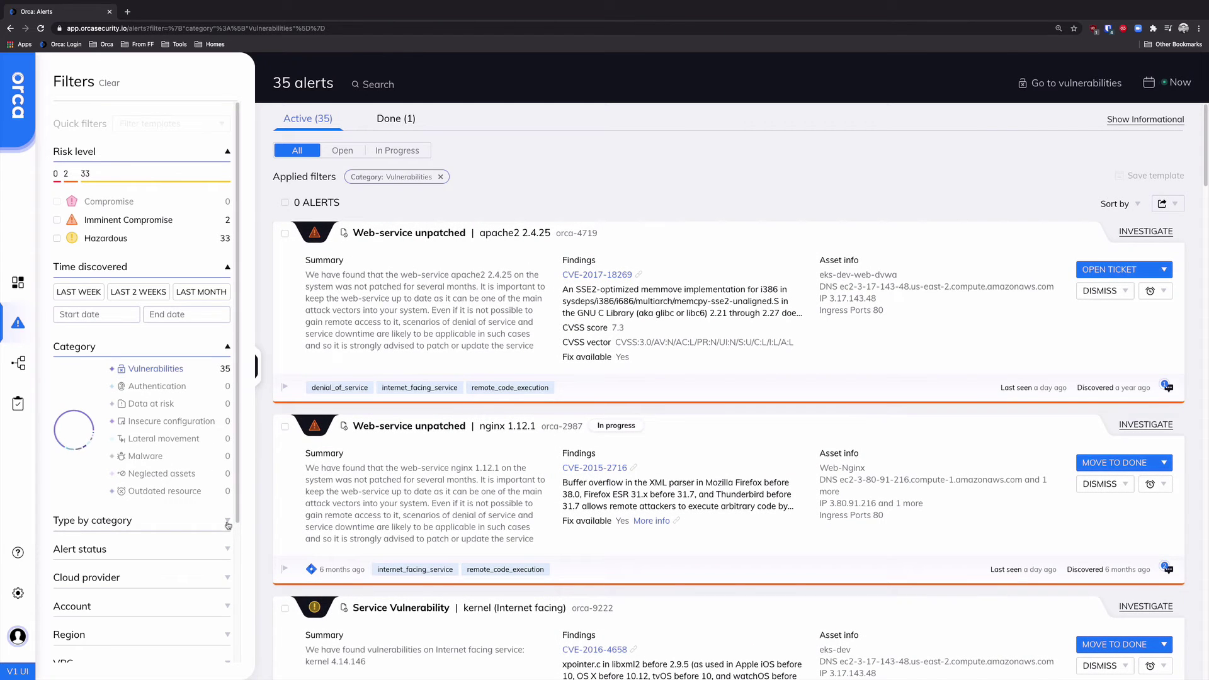
pyautogui.click(226, 523)
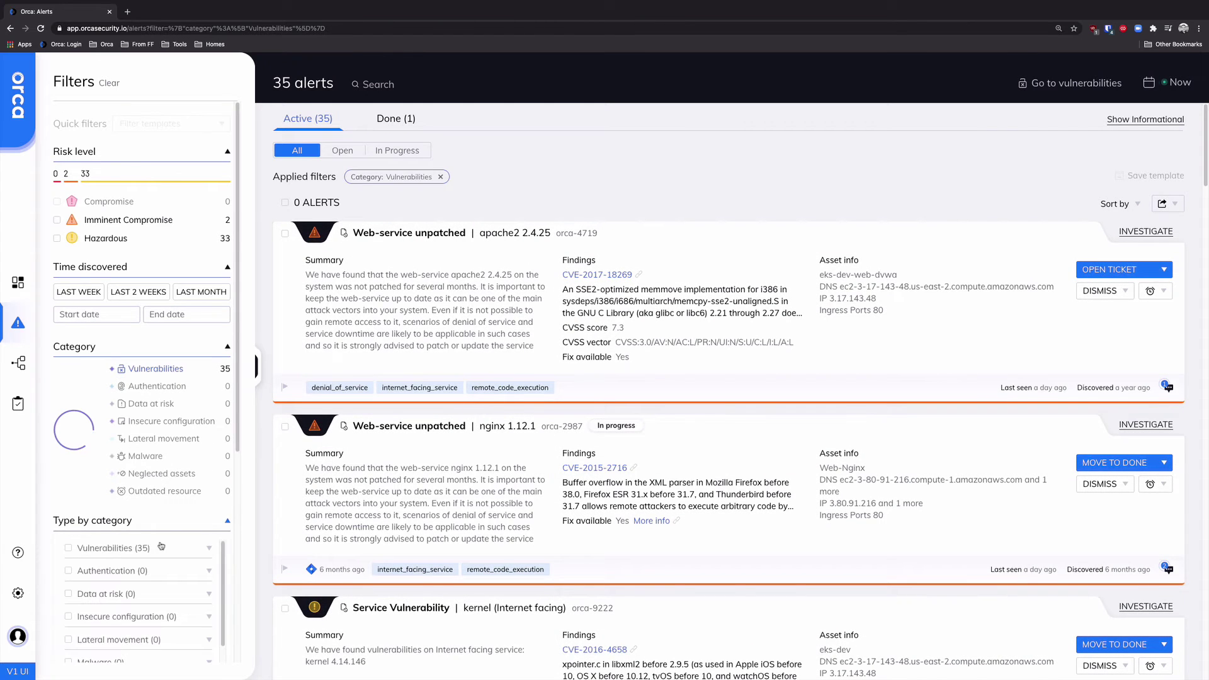
pyautogui.click(126, 549)
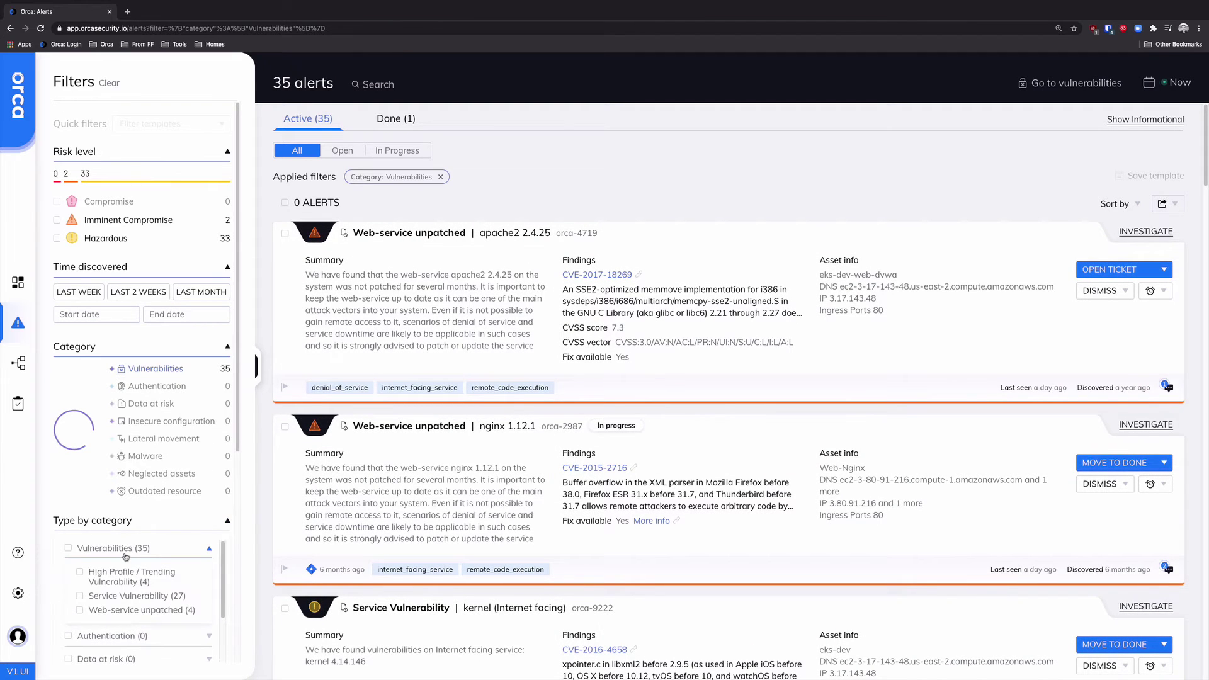
pyautogui.click(80, 610)
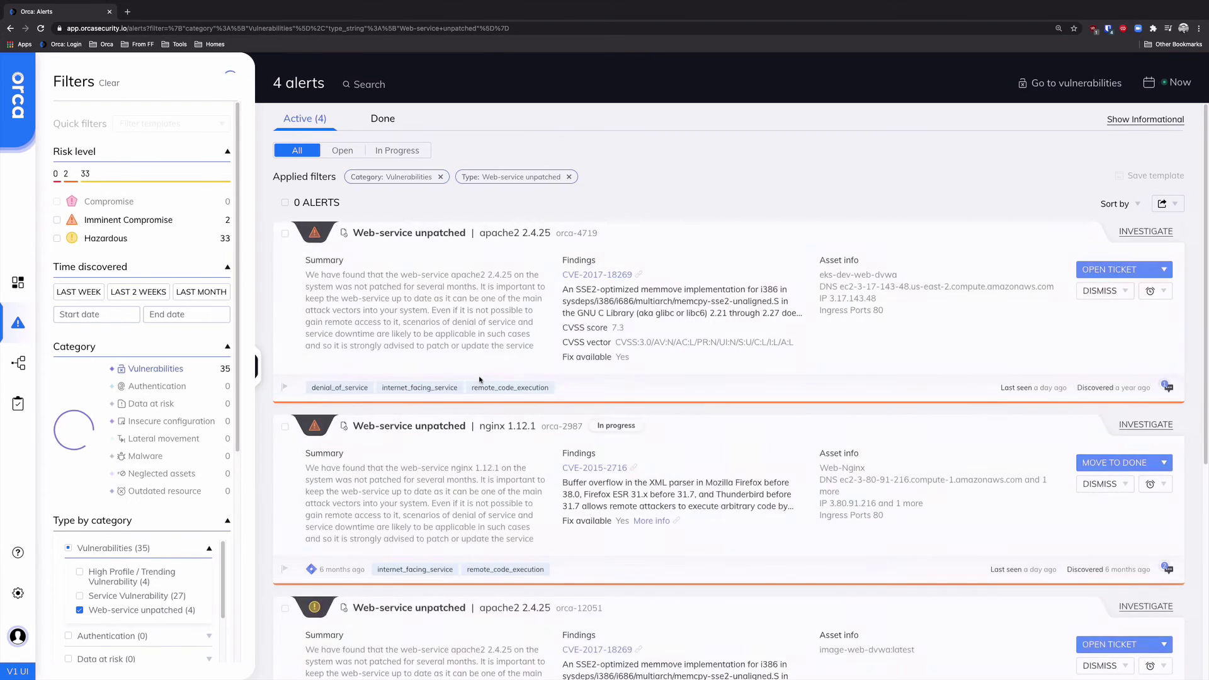
# Look through the filtered alerts and open the quick view of the apache2 2.4.25 alert on image-web-dvwa:latest.
pyautogui.scroll(-2, 488, 384)
pyautogui.scroll(-5, 489, 384)
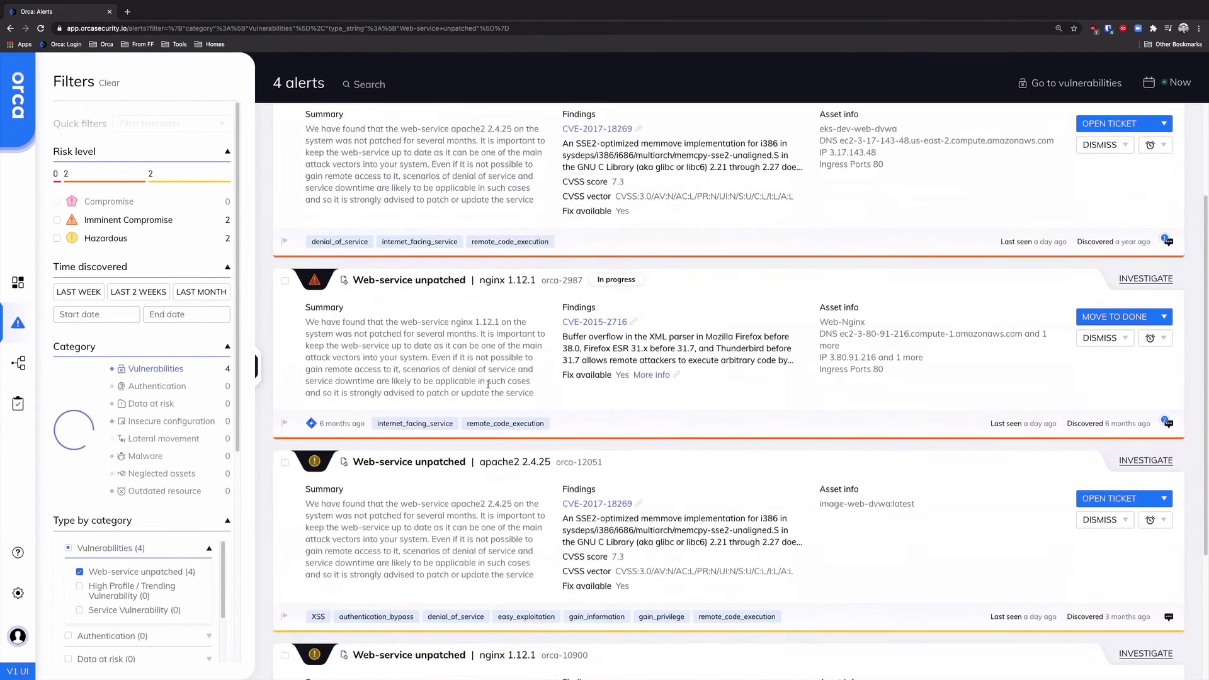
pyautogui.scroll(-1, 488, 387)
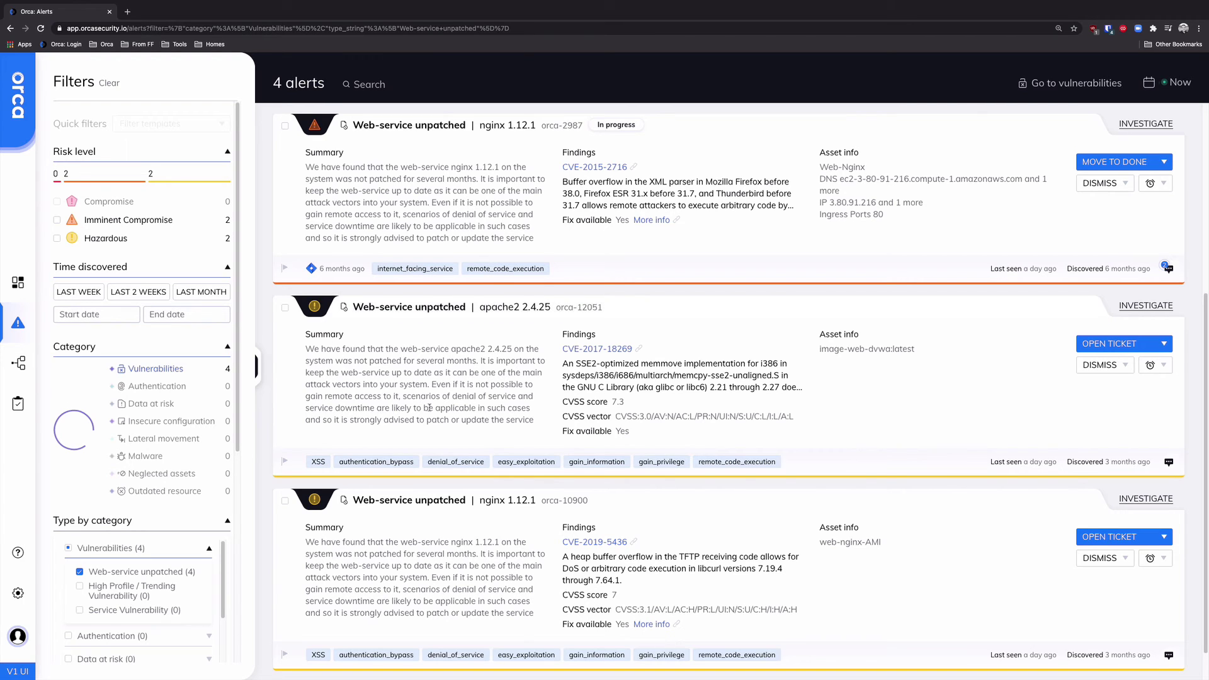
pyautogui.click(317, 311)
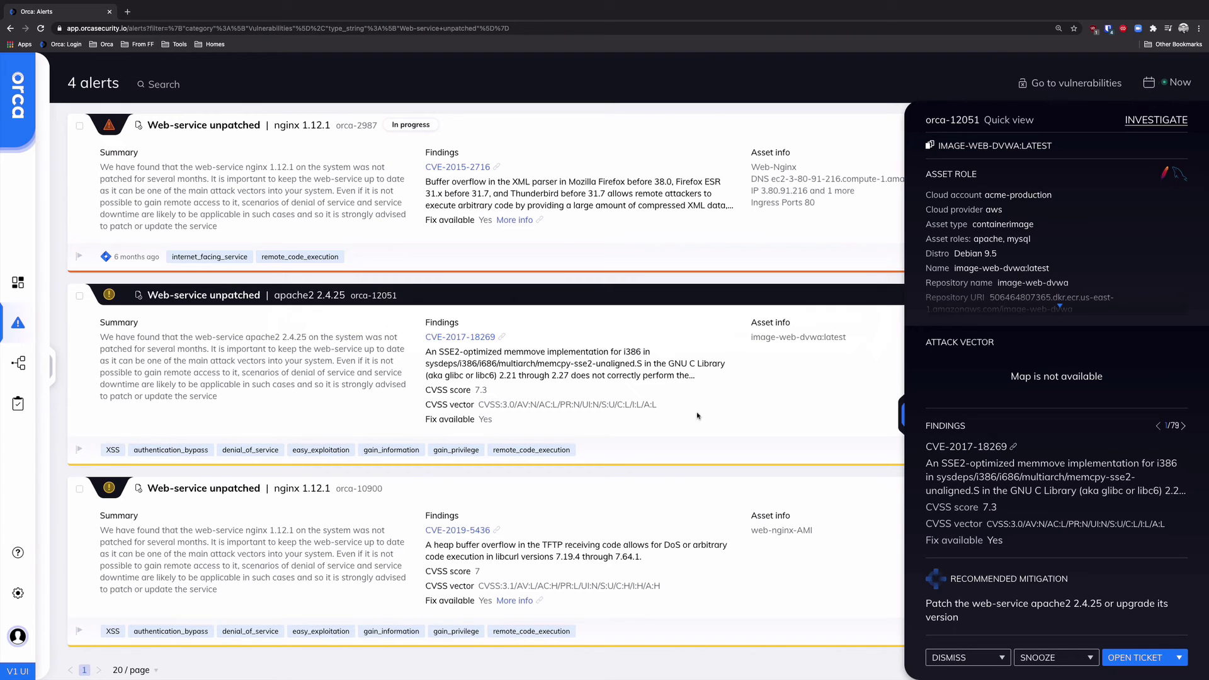
# Filter the asset inventory to images of type Container Image.
pyautogui.click(21, 365)
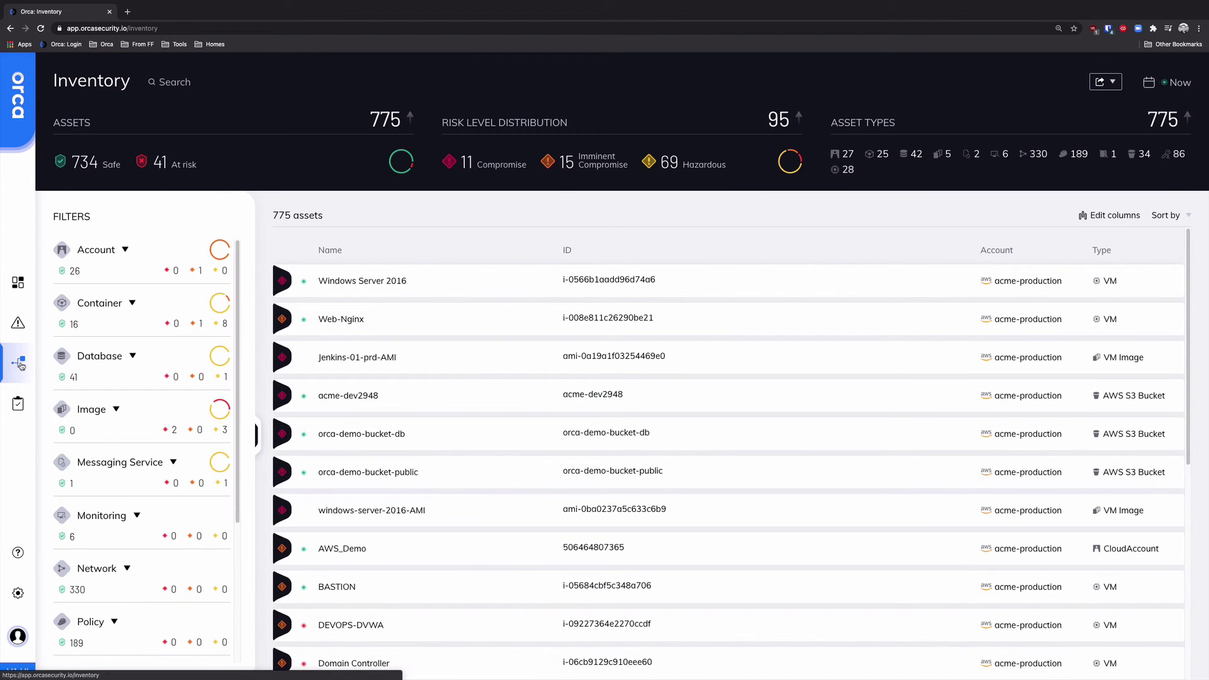
pyautogui.click(111, 410)
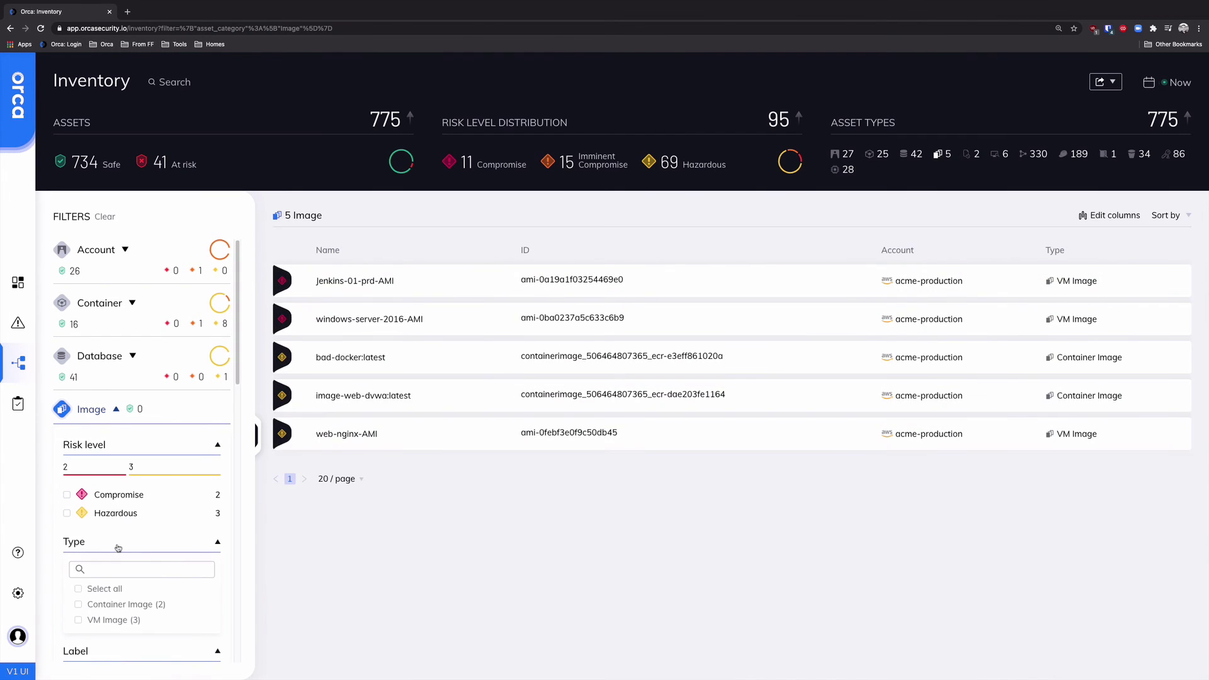
pyautogui.click(116, 606)
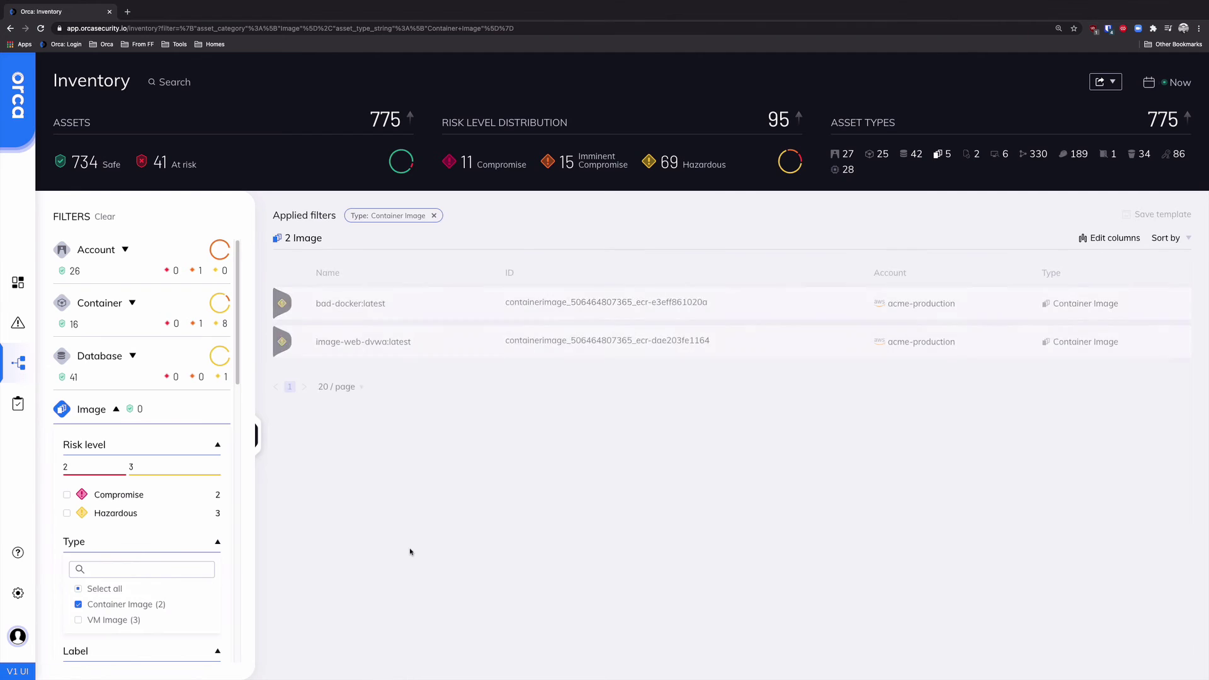
# Investigate the apache2 2.4.25 alert from the image-web-dvwa:latest asset page and return to the filtered inventory.
pyautogui.click(403, 341)
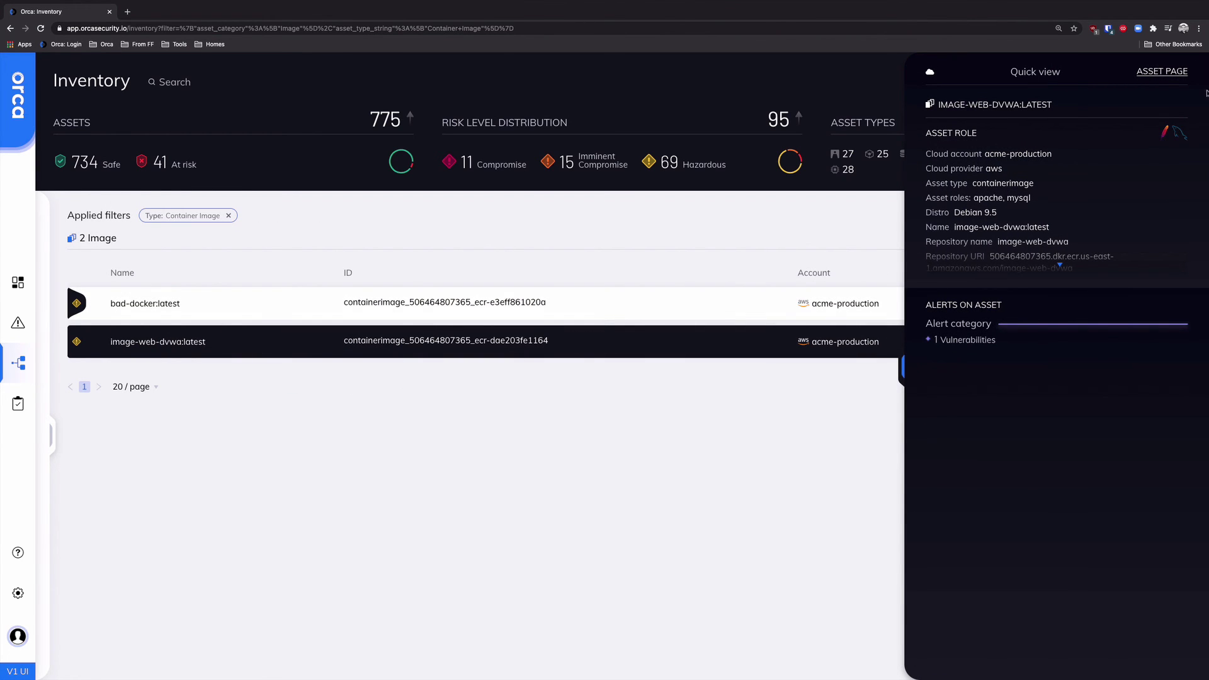
pyautogui.click(1173, 75)
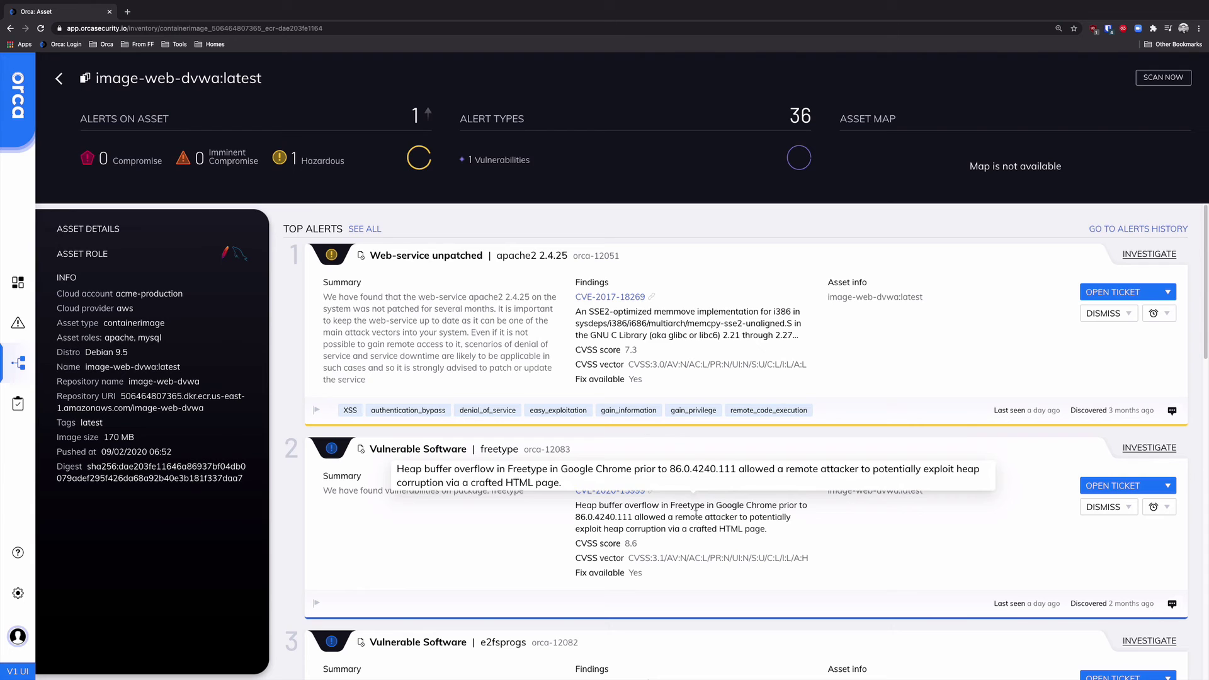
pyautogui.click(374, 291)
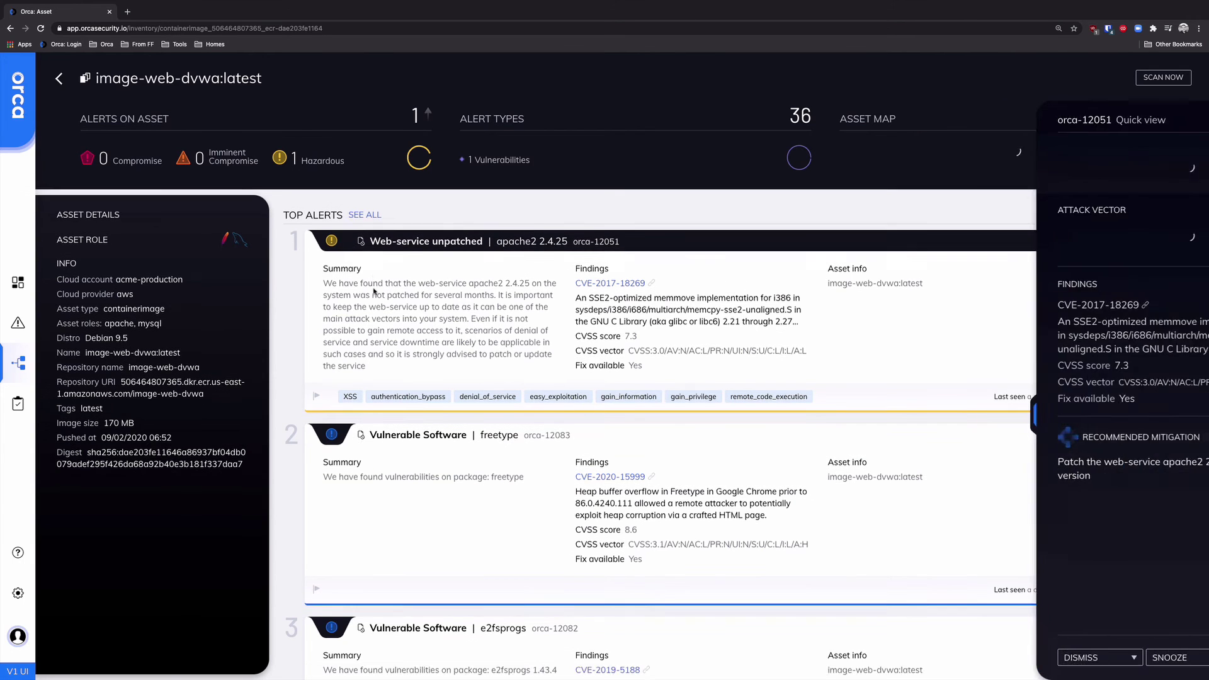
pyautogui.click(1150, 123)
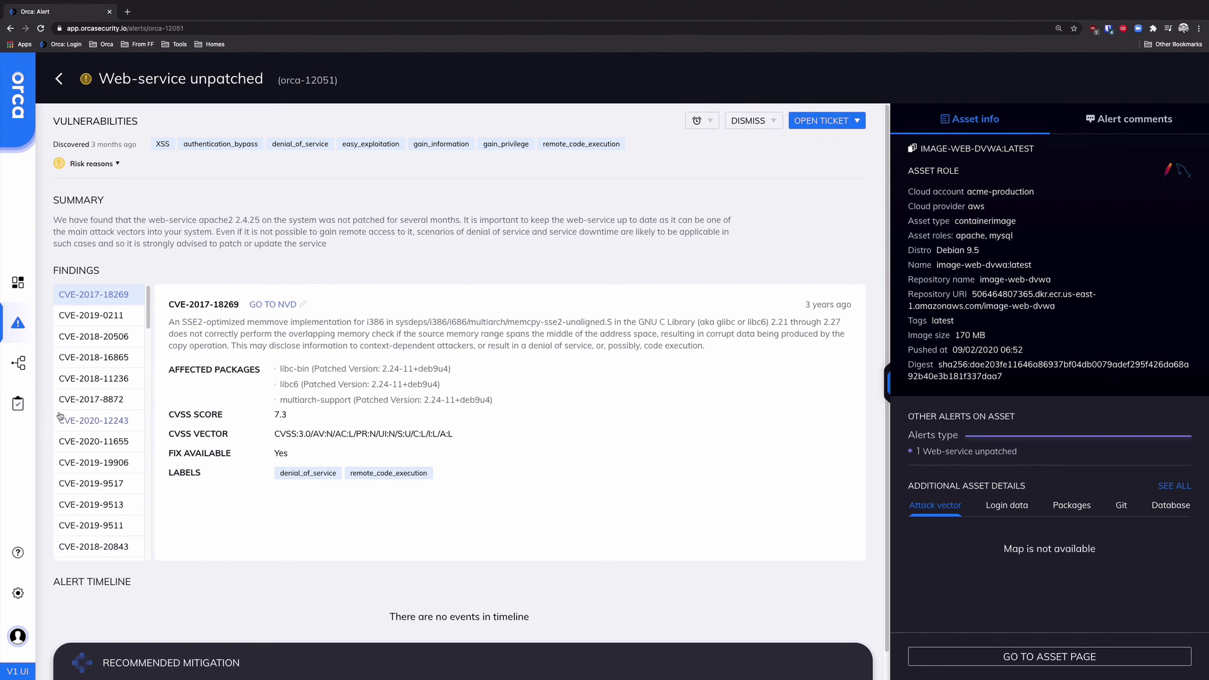
pyautogui.click(60, 82)
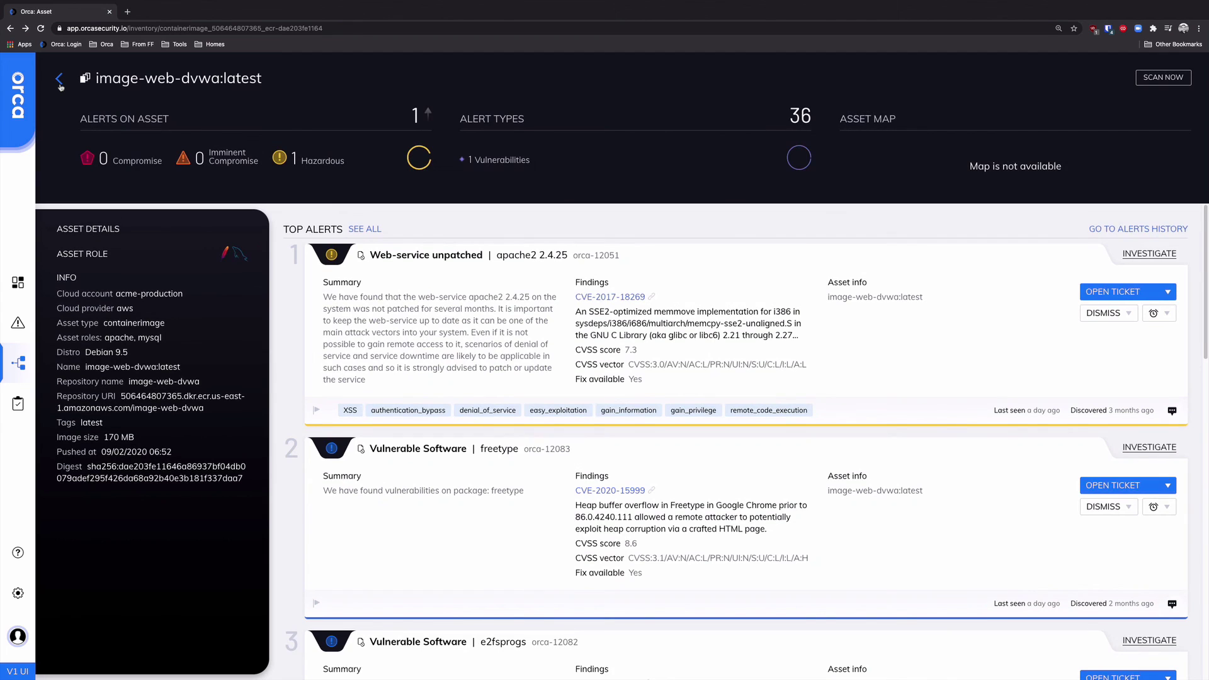
pyautogui.click(60, 81)
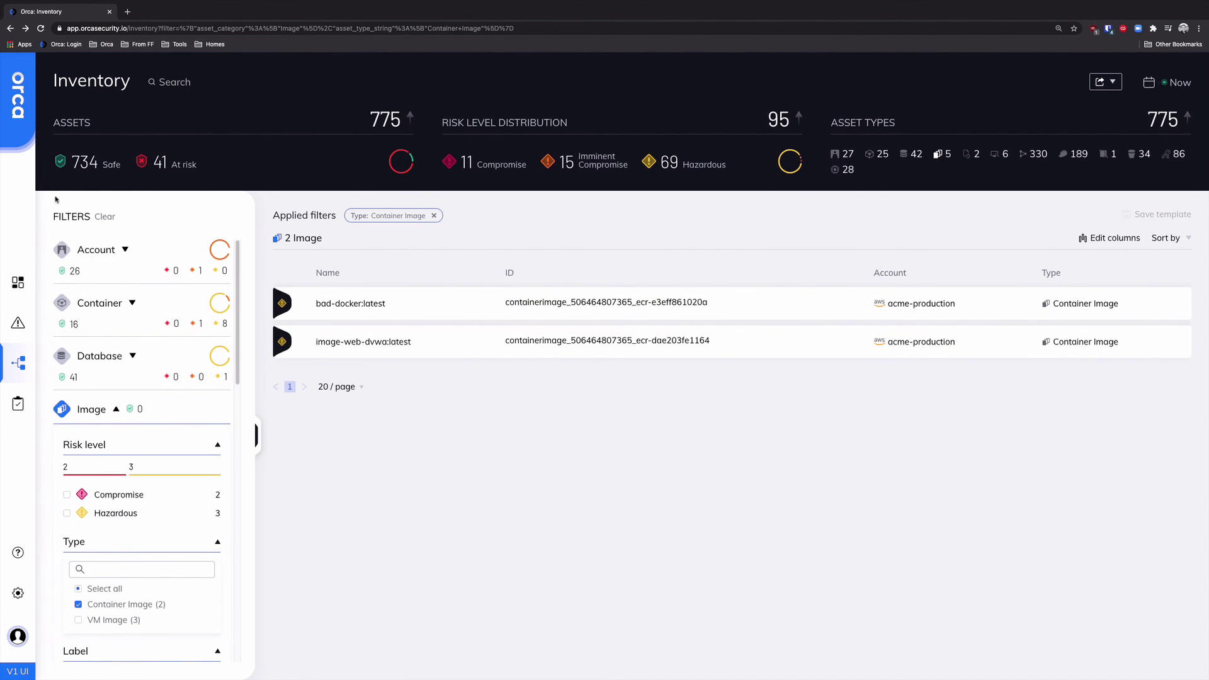
# Open the compliance overview and look through the list of frameworks.
pyautogui.click(17, 403)
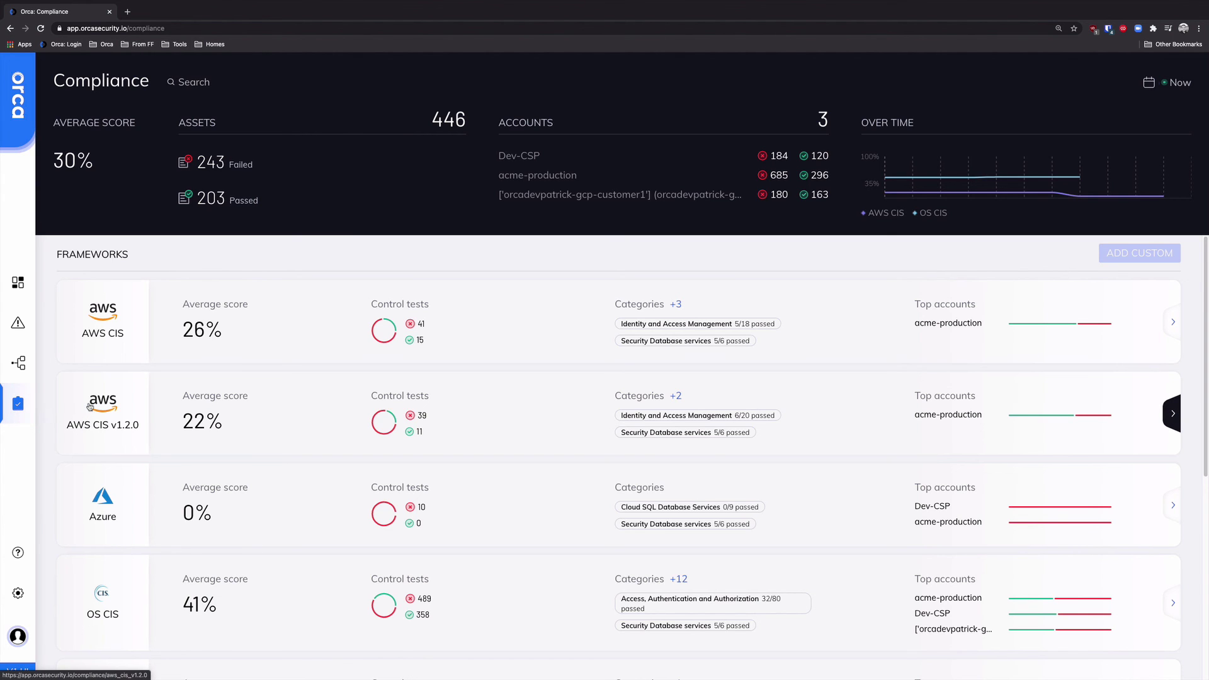
pyautogui.scroll(-6, 98, 416)
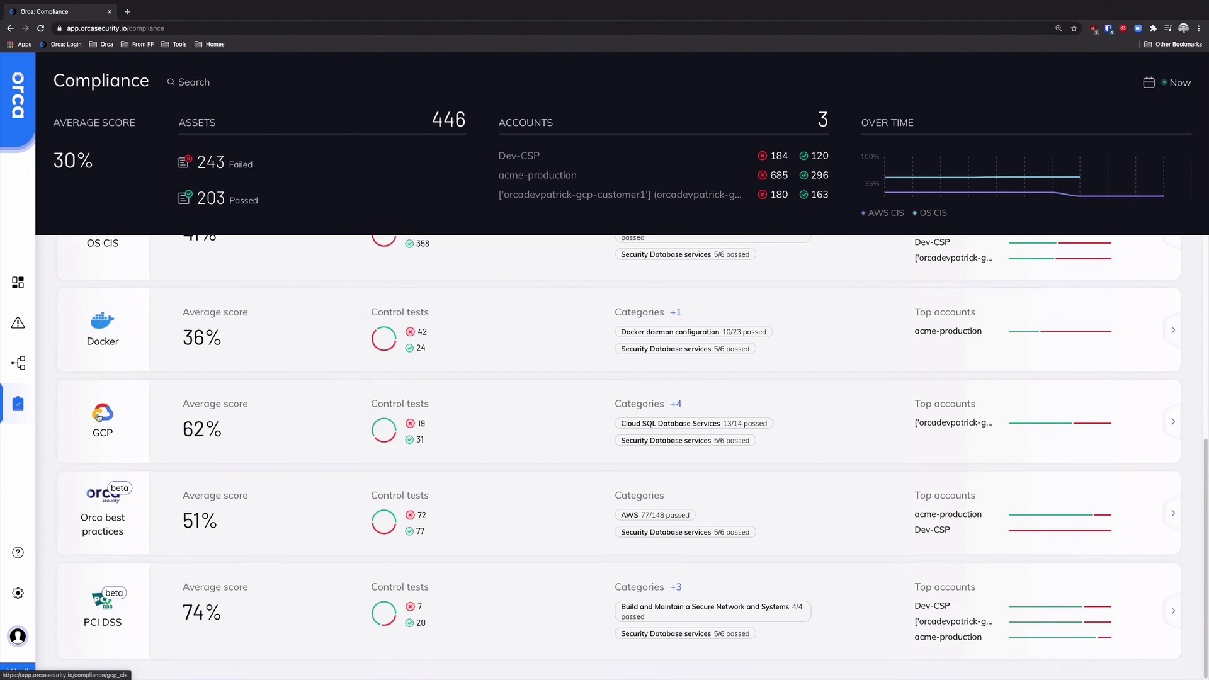
pyautogui.scroll(5, 108, 554)
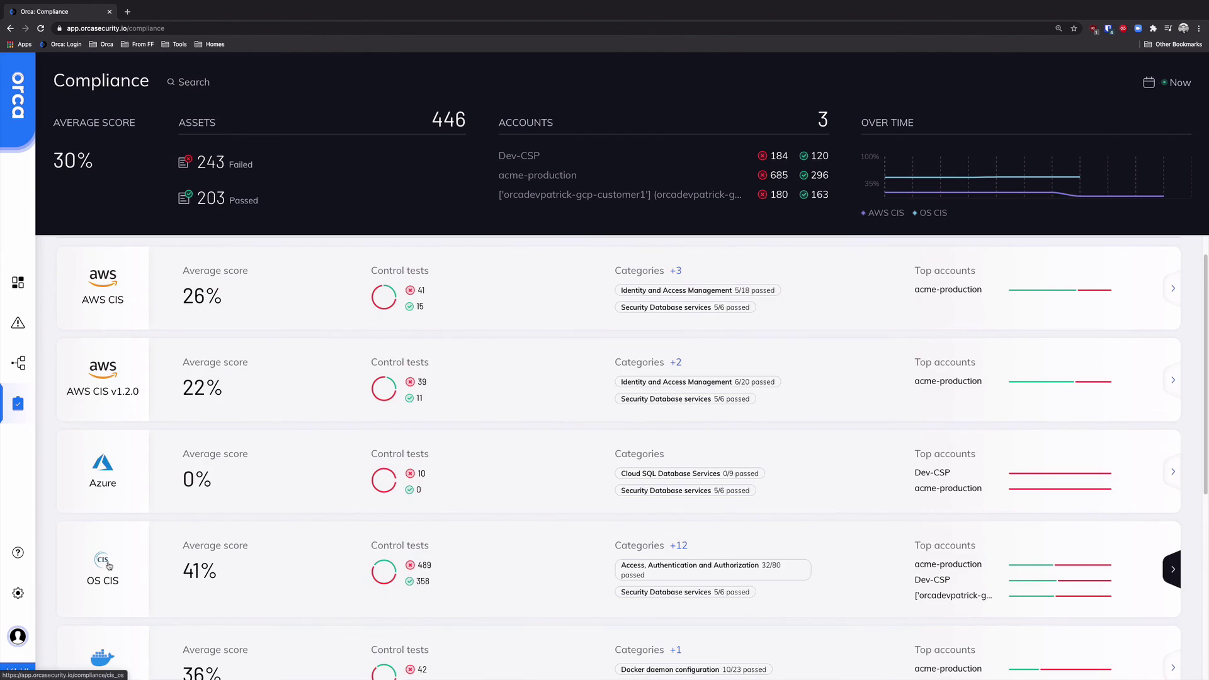
# View the controls of the OS CIS and AWS CIS v1.2.0 frameworks and return to the dashboard.
pyautogui.click(108, 565)
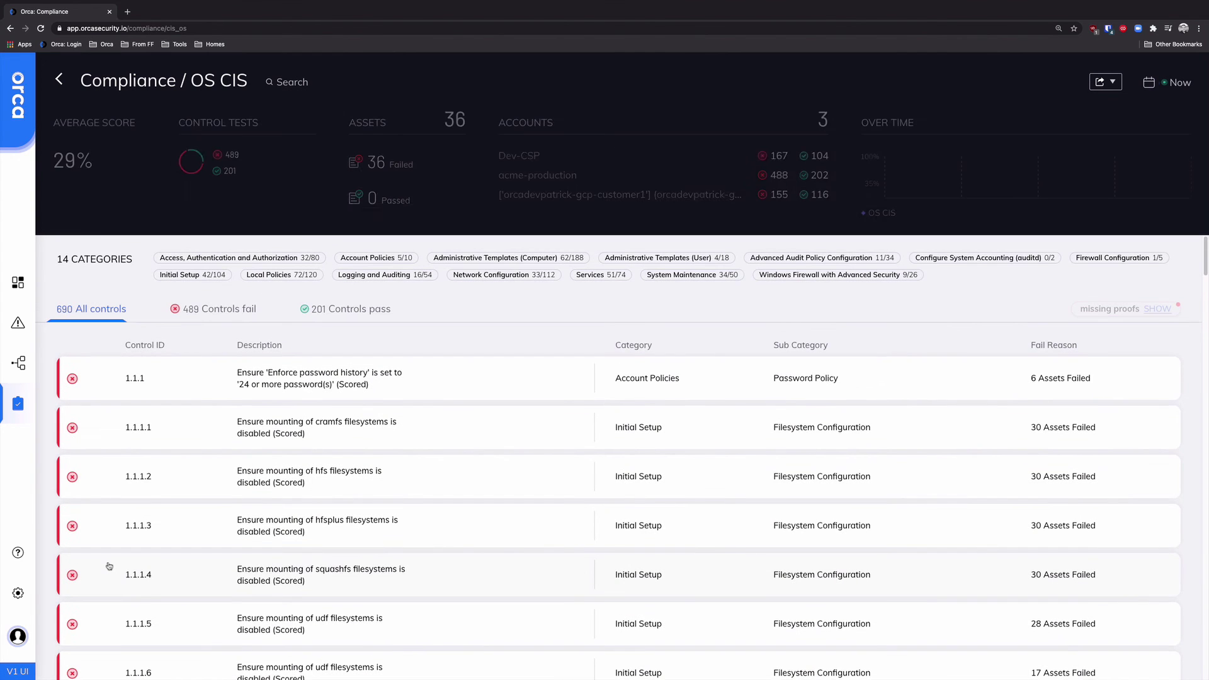
pyautogui.click(60, 80)
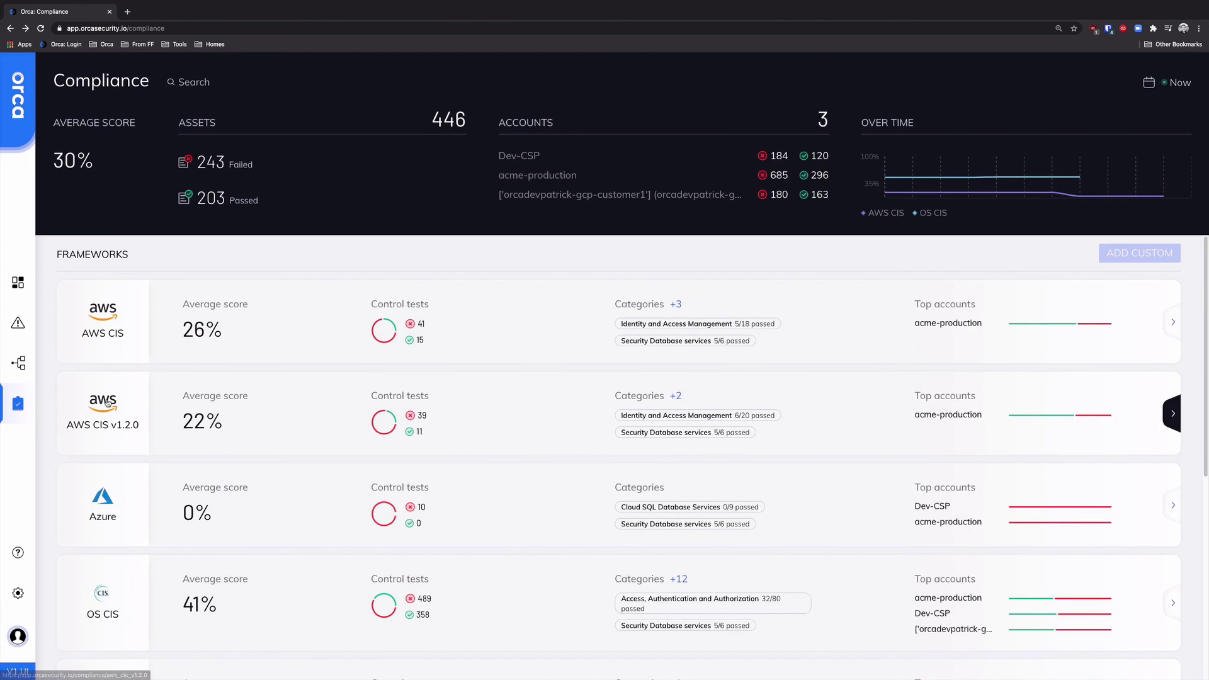
pyautogui.click(107, 403)
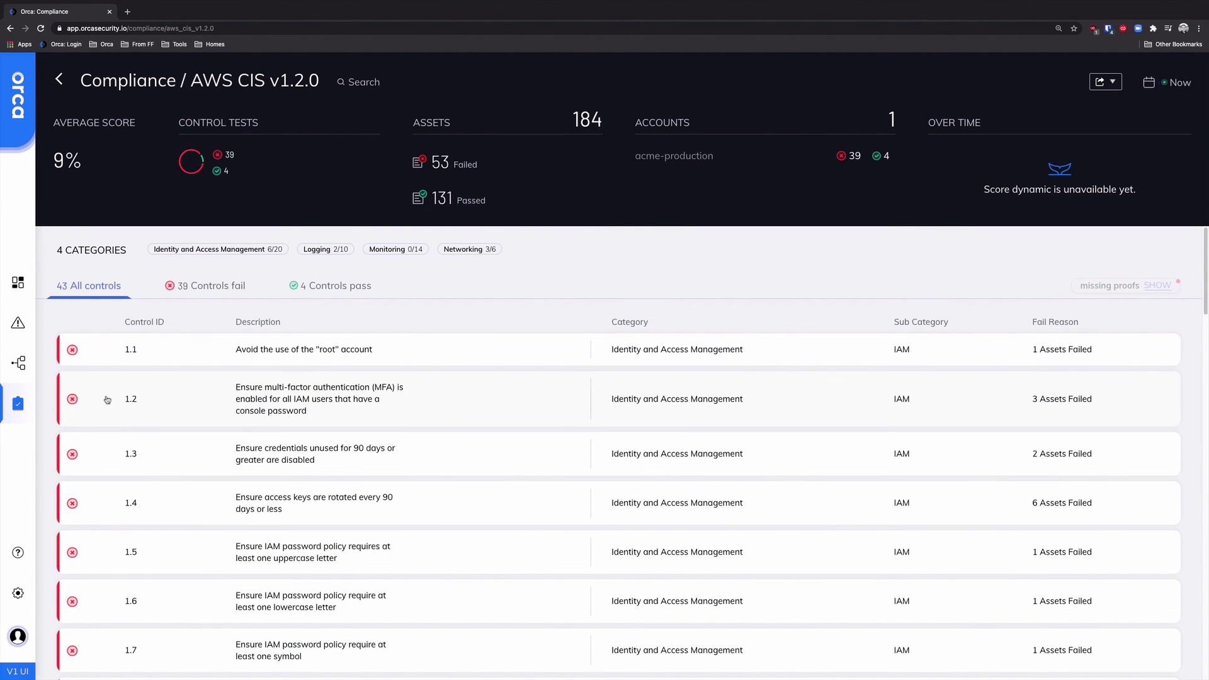
pyautogui.click(21, 89)
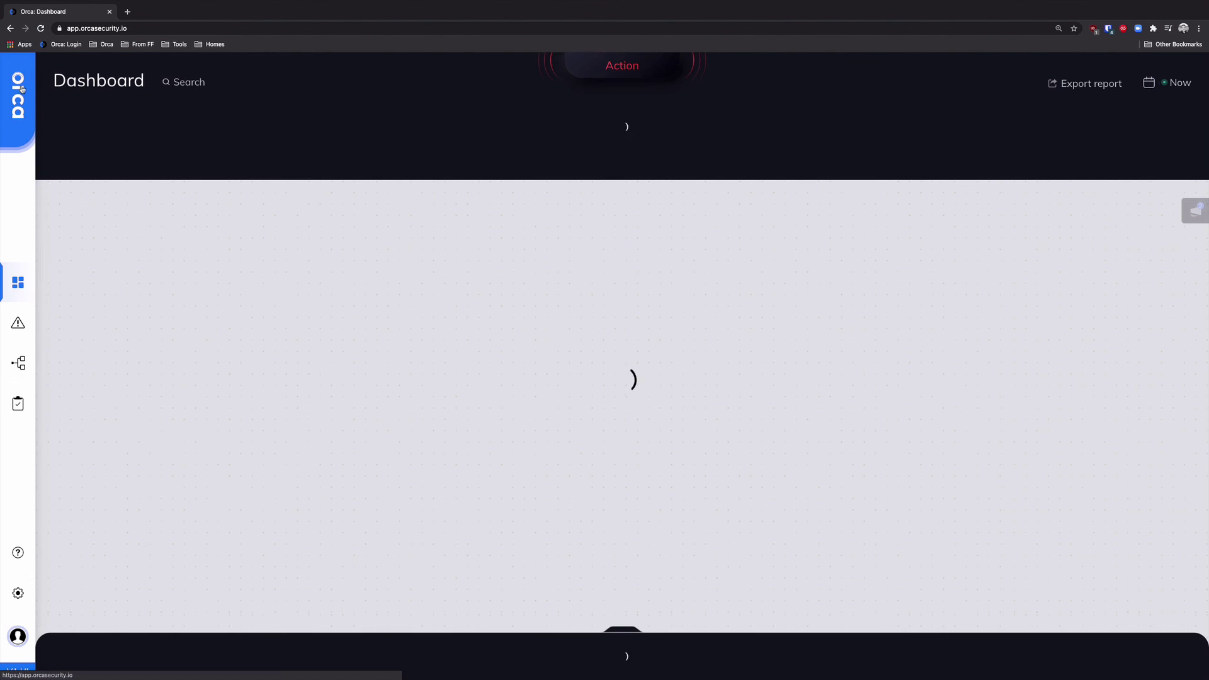